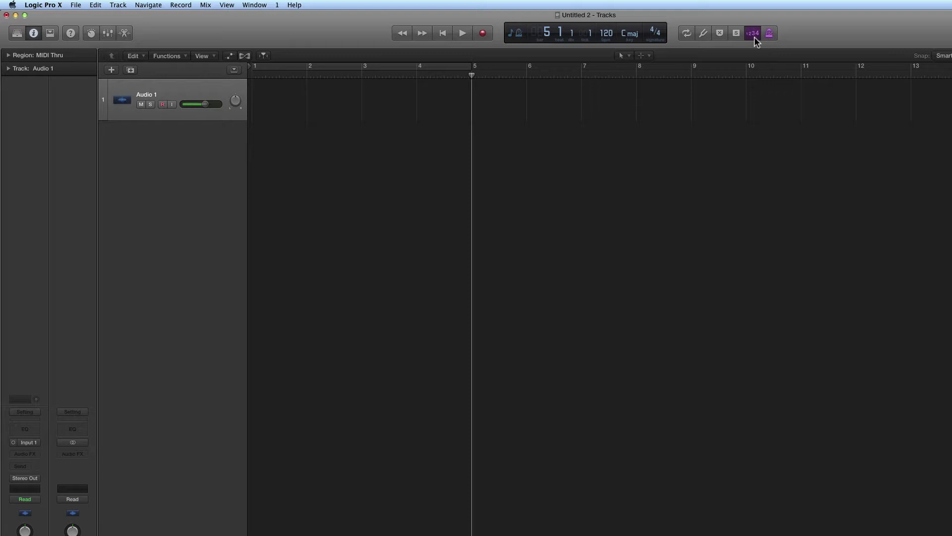
# Examine the available count-in lengths for recording, from none up to 6 bars and the beat-based options.
pyautogui.click(755, 37)
pyautogui.click(754, 37)
pyautogui.moveTo(471, 76)
pyautogui.mouseDown()
pyautogui.moveTo(342, 78)
pyautogui.moveTo(471, 89)
pyautogui.moveTo(449, 75)
pyautogui.moveTo(416, 75)
pyautogui.moveTo(472, 79)
pyautogui.mouseUp()
pyautogui.click(180, 5)
pyautogui.moveTo(213, 16)
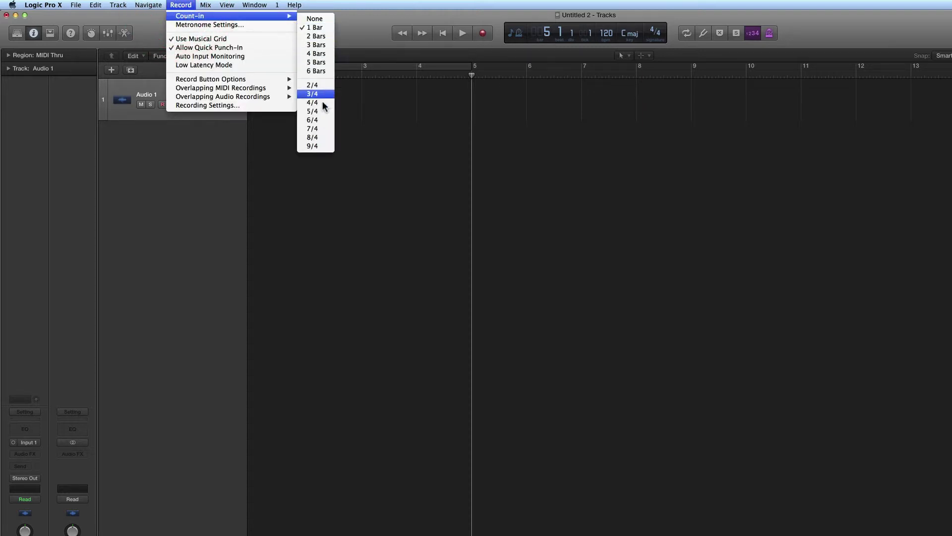
pyautogui.click(350, 19)
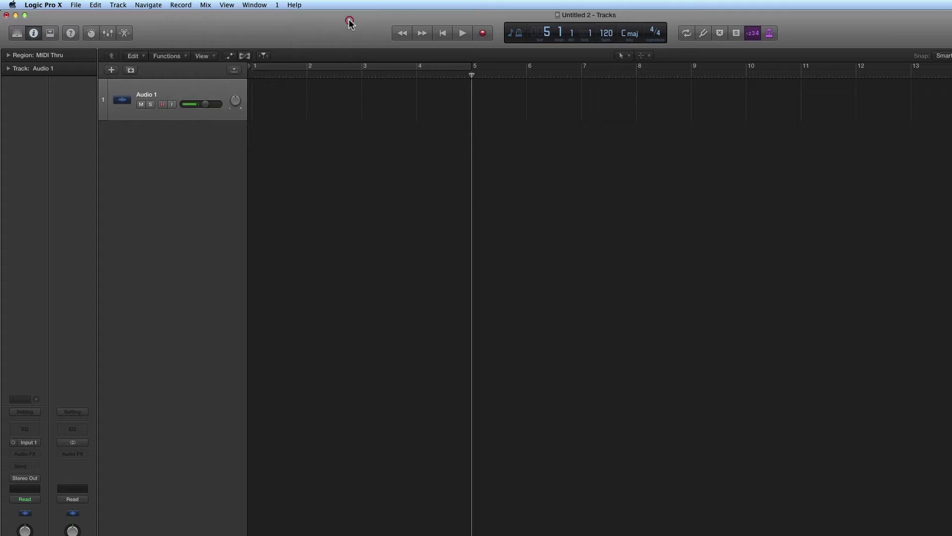
# Record a short test take on the Audio 1 track from bar 5 with the count-in on.
pyautogui.moveTo(446, 78); pyautogui.dragTo(469, 91)
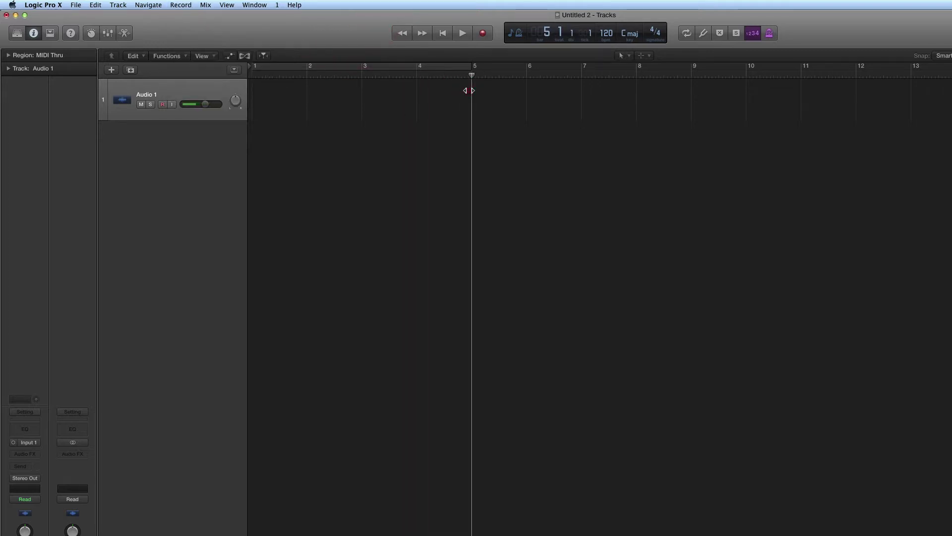
pyautogui.click(757, 34)
pyautogui.moveTo(471, 76)
pyautogui.mouseDown()
pyautogui.moveTo(415, 76)
pyautogui.moveTo(468, 76)
pyautogui.moveTo(469, 85)
pyautogui.mouseUp()
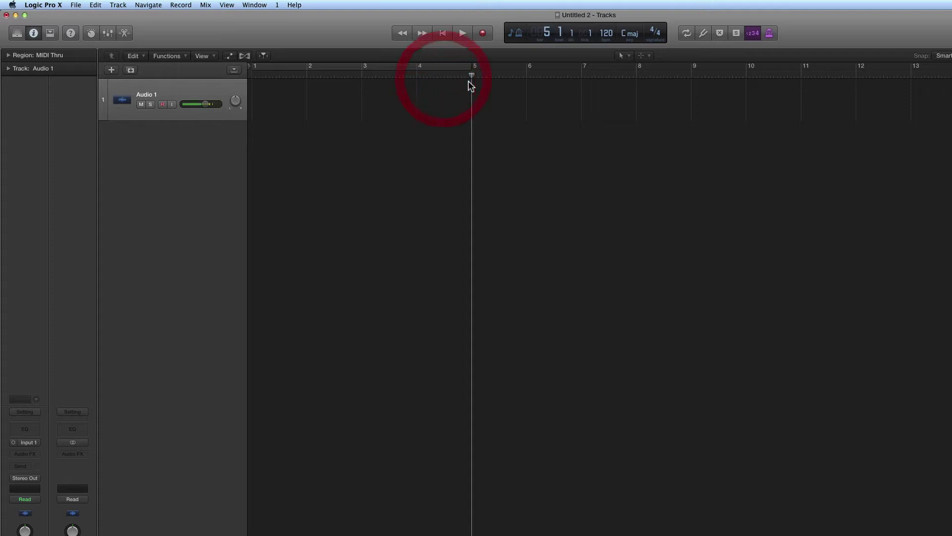
pyautogui.click(483, 34)
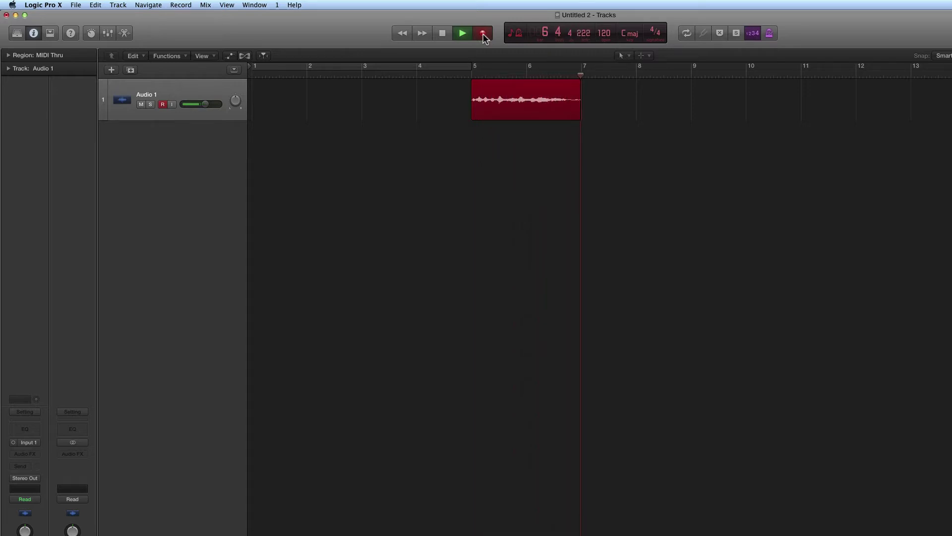
pyautogui.press('space')
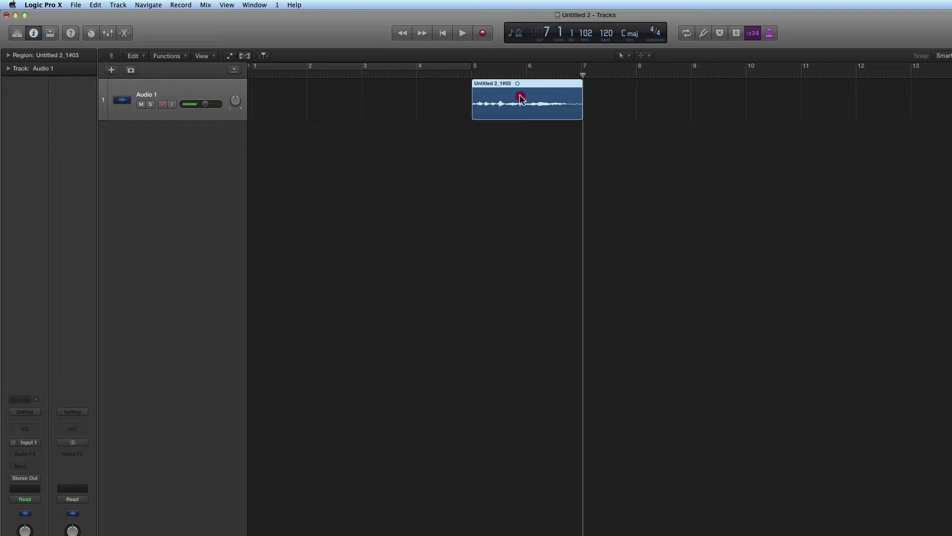
# Delete the test take along with its audio file and return the playhead to bar 5.
pyautogui.press('Delete')
pyautogui.click(661, 230)
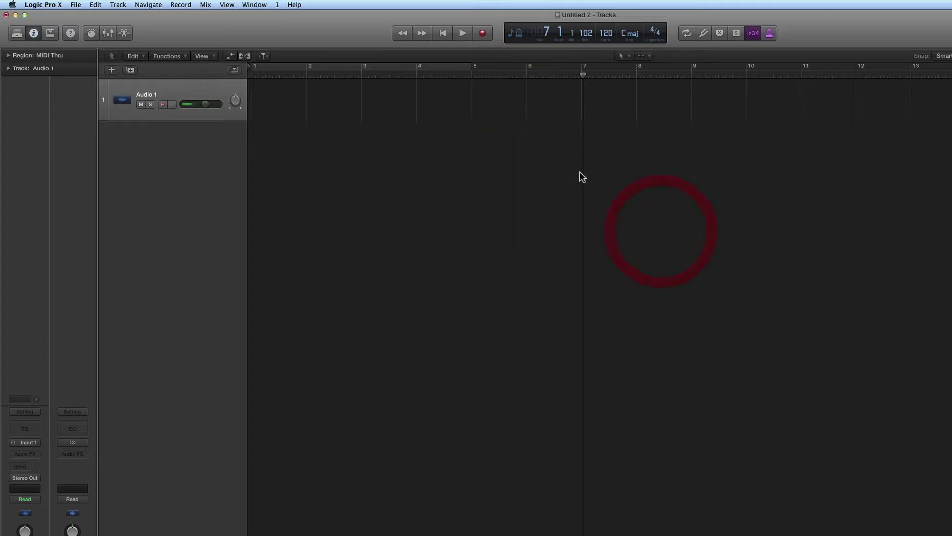
pyautogui.moveTo(583, 77); pyautogui.dragTo(473, 79)
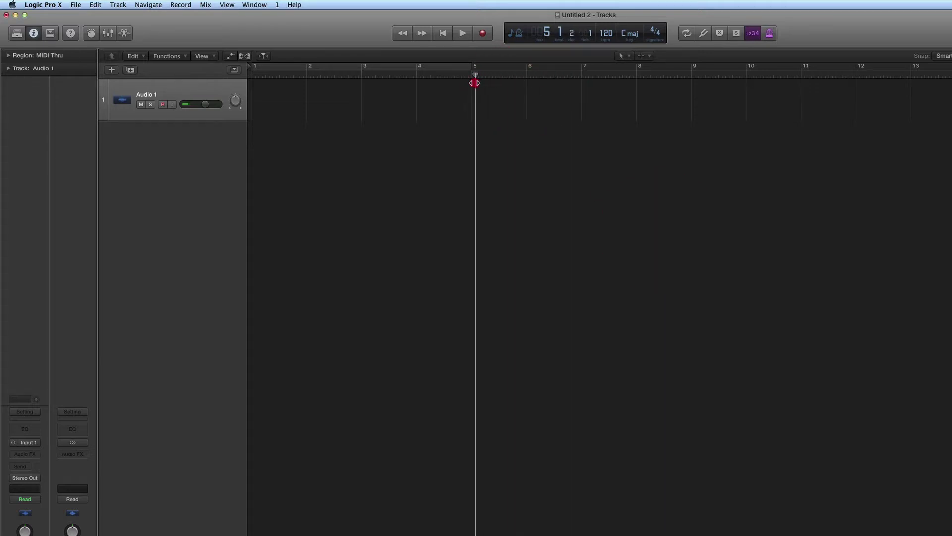
# Turn off the count-in and record another short take on Audio 1 from bar 5.
pyautogui.click(752, 37)
pyautogui.moveTo(470, 77)
pyautogui.mouseDown()
pyautogui.moveTo(356, 80)
pyautogui.moveTo(472, 92)
pyautogui.mouseUp()
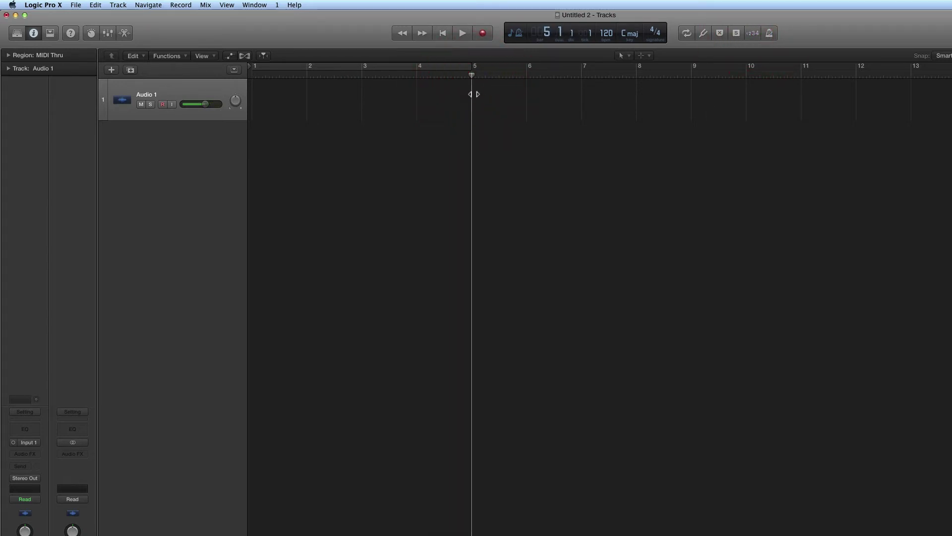
pyautogui.click(483, 34)
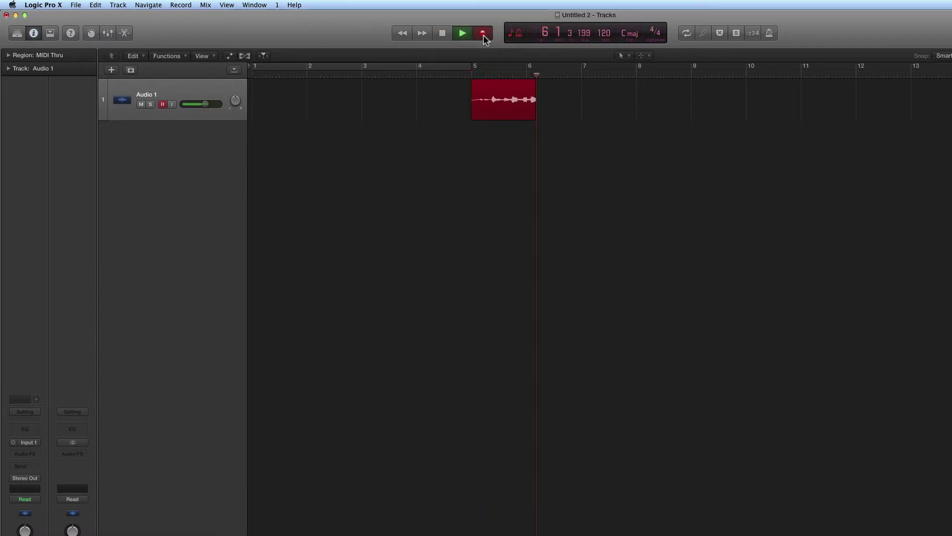
pyautogui.press('space')
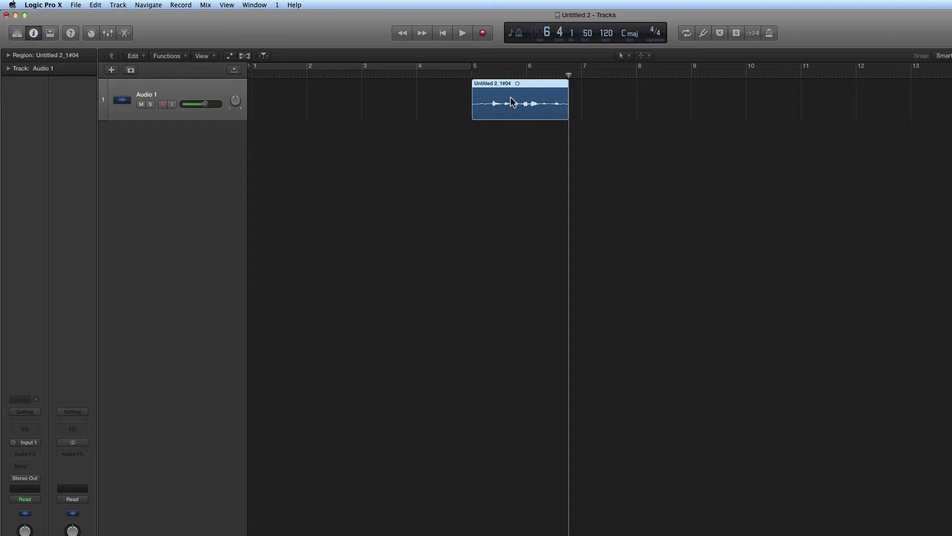
# Delete the take recorded without count-in from disk, and turn the count-in back on with the playhead at bar 5.
pyautogui.click(510, 96)
pyautogui.press('BackSpace')
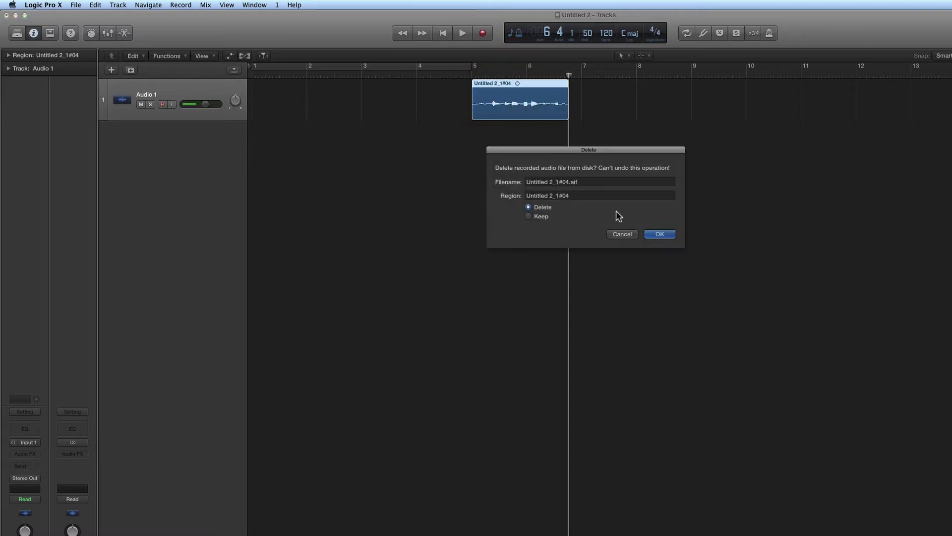
pyautogui.click(663, 233)
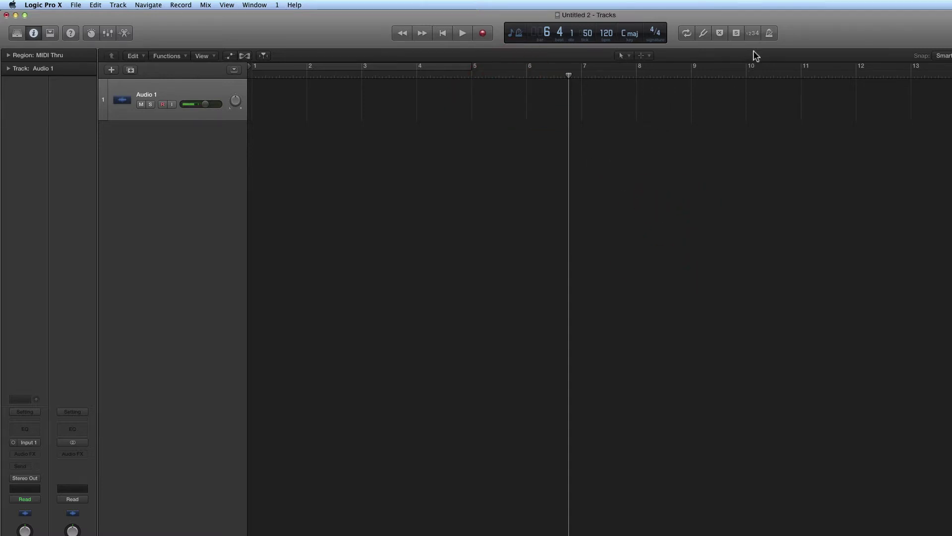
pyautogui.click(752, 33)
pyautogui.moveTo(569, 75); pyautogui.dragTo(474, 80)
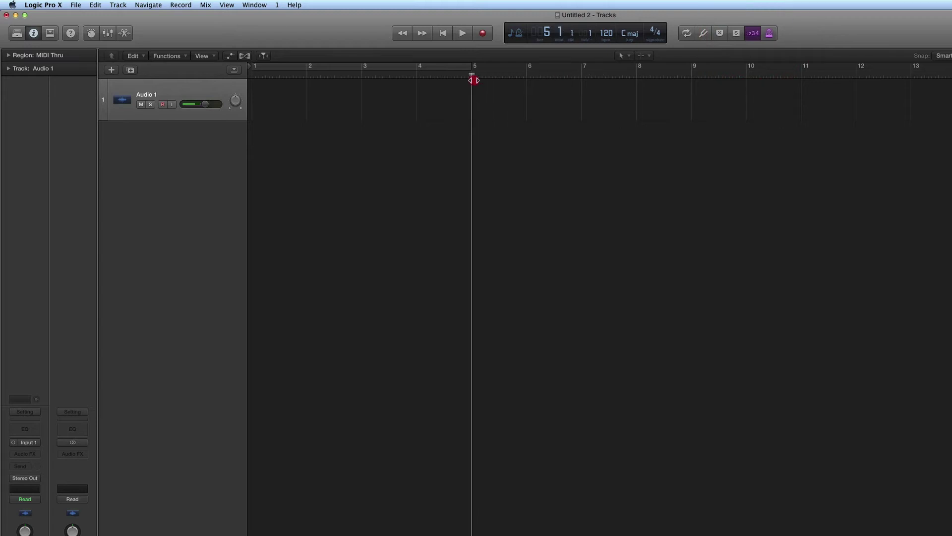
# Toggle the metronome click off and on, leaving it switched on.
pyautogui.click(770, 34)
pyautogui.click(769, 34)
pyautogui.click(769, 33)
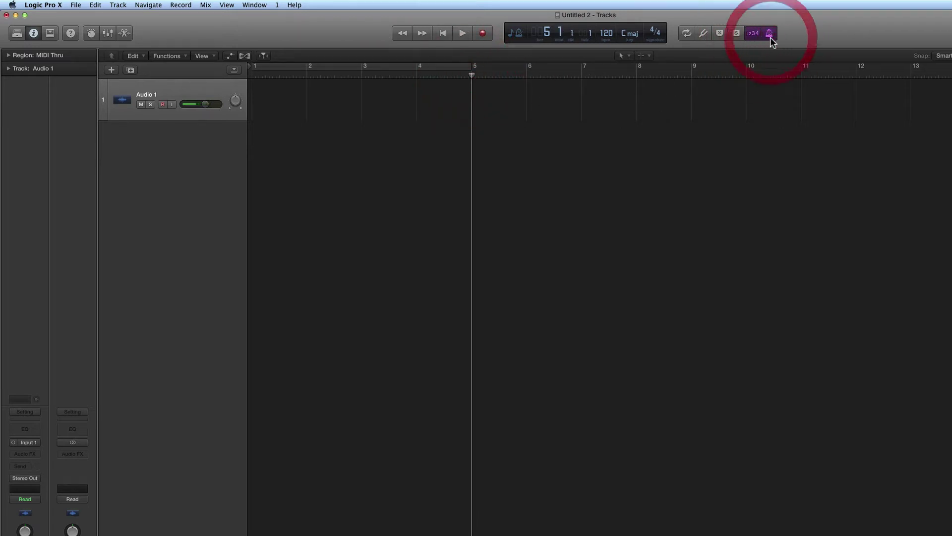
pyautogui.click(769, 33)
pyautogui.click(769, 34)
# Look through the metronome click options and the count-in length choices without changing them.
pyautogui.rightClick(770, 37)
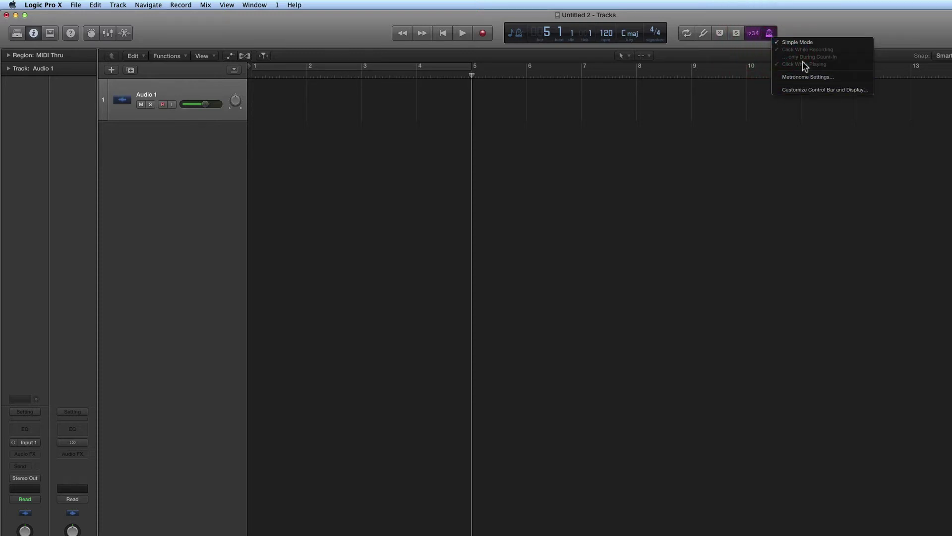
pyautogui.click(792, 31)
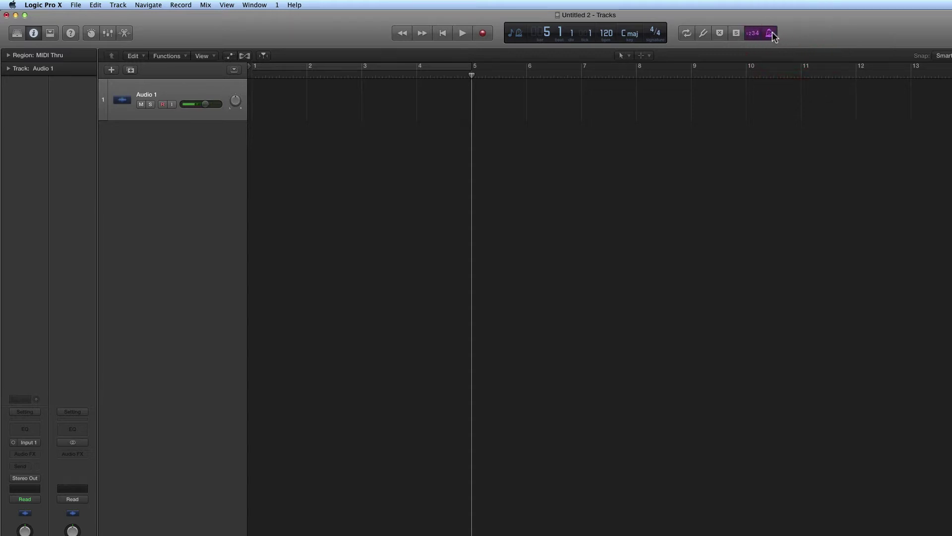
pyautogui.click(770, 33)
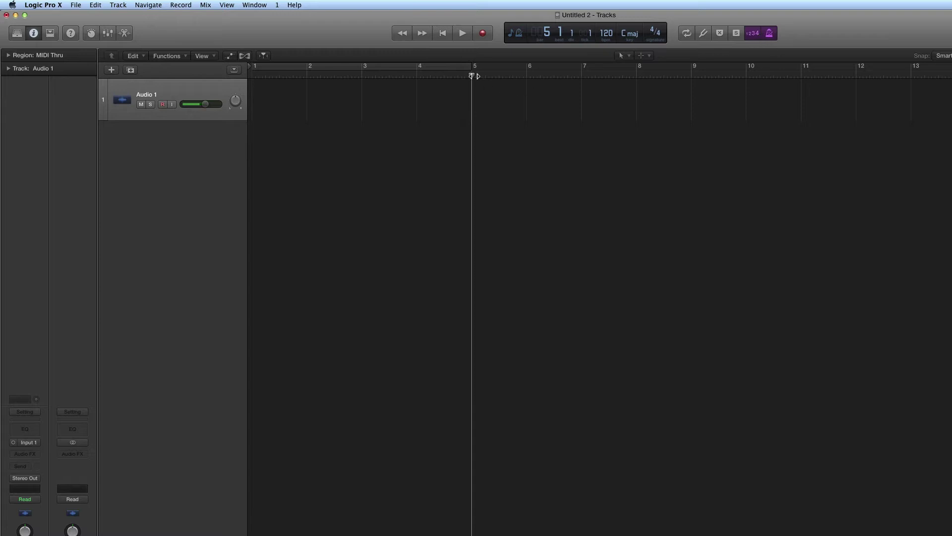
pyautogui.moveTo(478, 76)
pyautogui.mouseDown()
pyautogui.moveTo(417, 79)
pyautogui.moveTo(474, 81)
pyautogui.mouseUp()
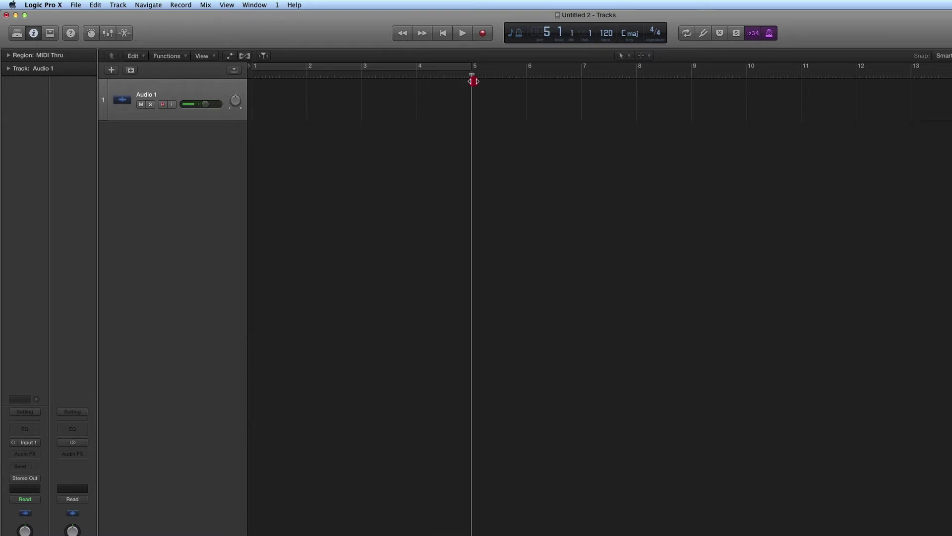
pyautogui.click(180, 5)
pyautogui.moveTo(193, 18)
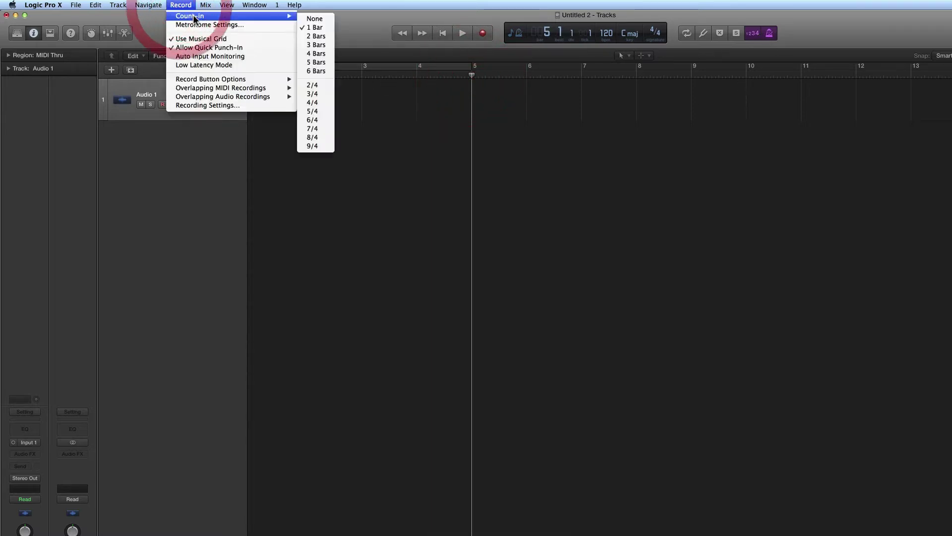
pyautogui.click(344, 22)
# Record a take of about four bars on Audio 1 from bar 5 with count-in and metronome click on.
pyautogui.moveTo(471, 76)
pyautogui.mouseDown()
pyautogui.moveTo(419, 78)
pyautogui.moveTo(472, 79)
pyautogui.mouseUp()
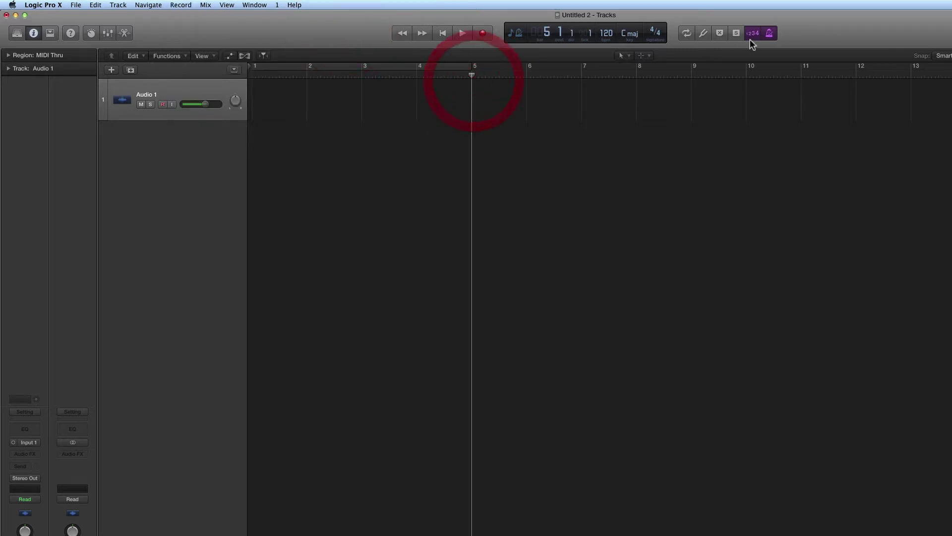
pyautogui.click(770, 33)
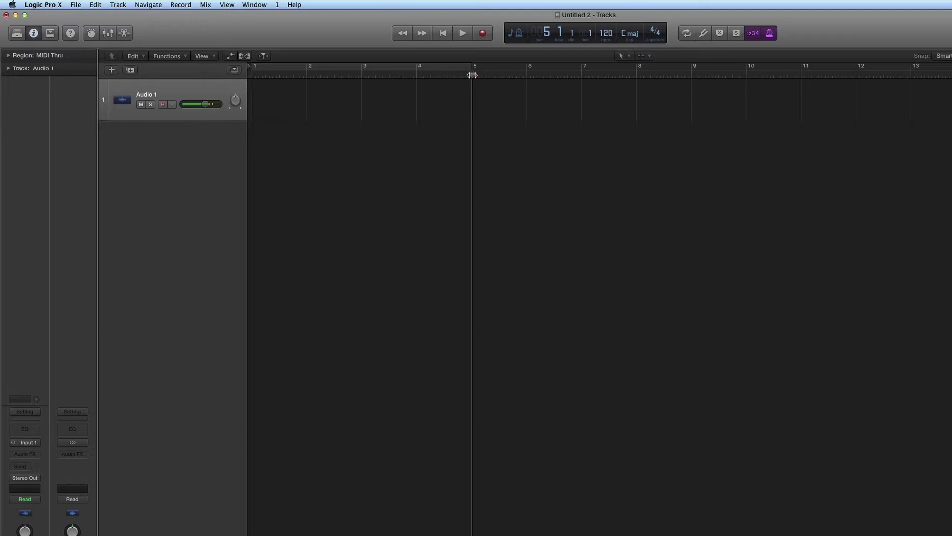
pyautogui.moveTo(472, 75)
pyautogui.mouseDown()
pyautogui.moveTo(633, 86)
pyautogui.moveTo(434, 85)
pyautogui.moveTo(470, 89)
pyautogui.mouseUp()
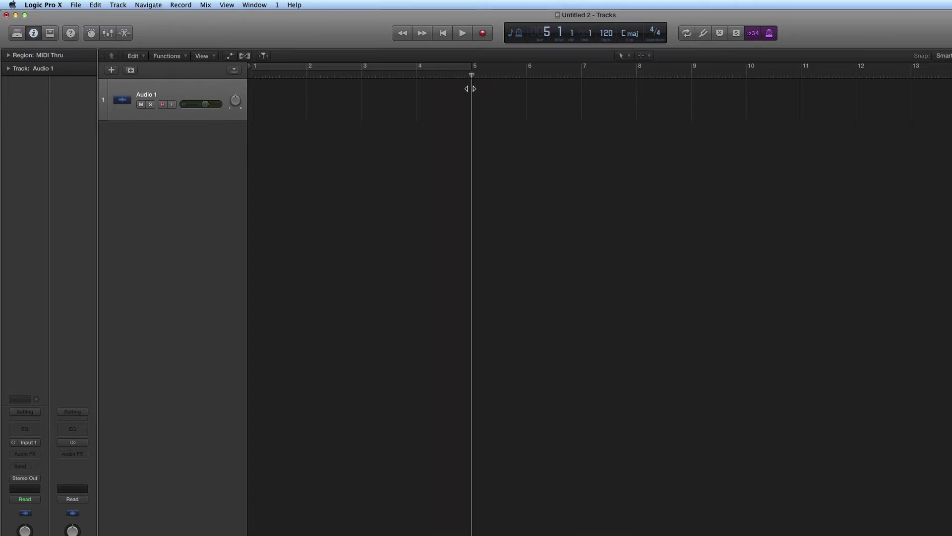
pyautogui.click(769, 33)
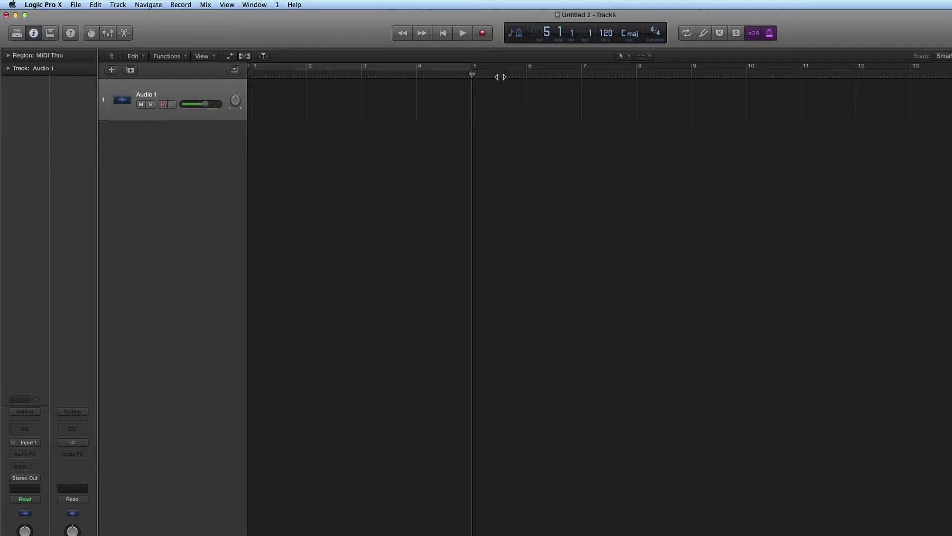
pyautogui.moveTo(471, 79)
pyautogui.mouseDown()
pyautogui.moveTo(442, 79)
pyautogui.moveTo(472, 79)
pyautogui.mouseUp()
pyautogui.click(752, 34)
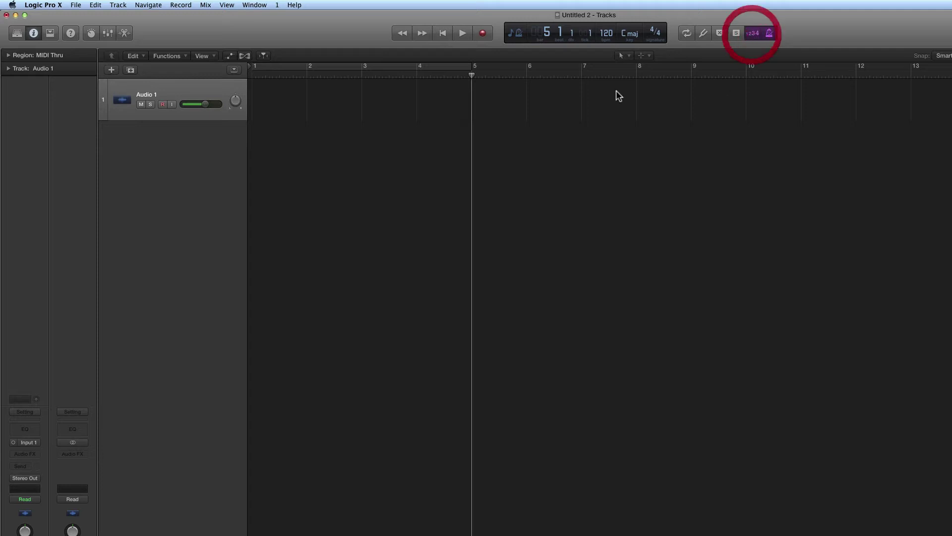
pyautogui.click(483, 33)
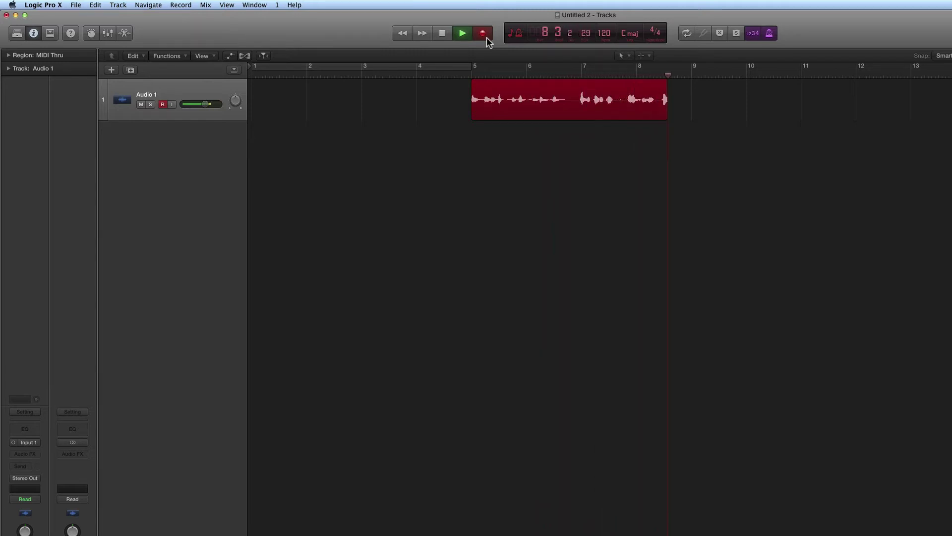
pyautogui.press('space')
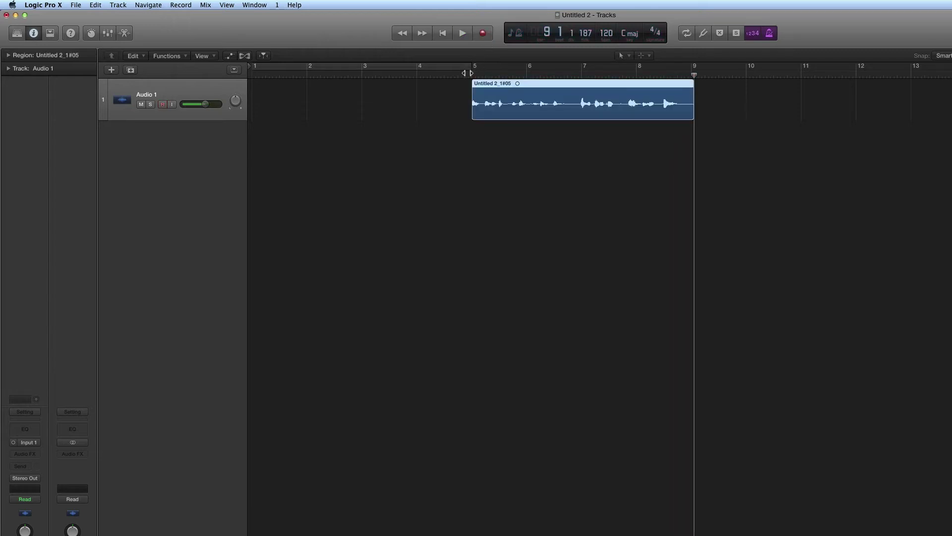
# Play back the recorded take from bar 5 and slightly raise the Audio 1 track volume.
pyautogui.click(468, 73)
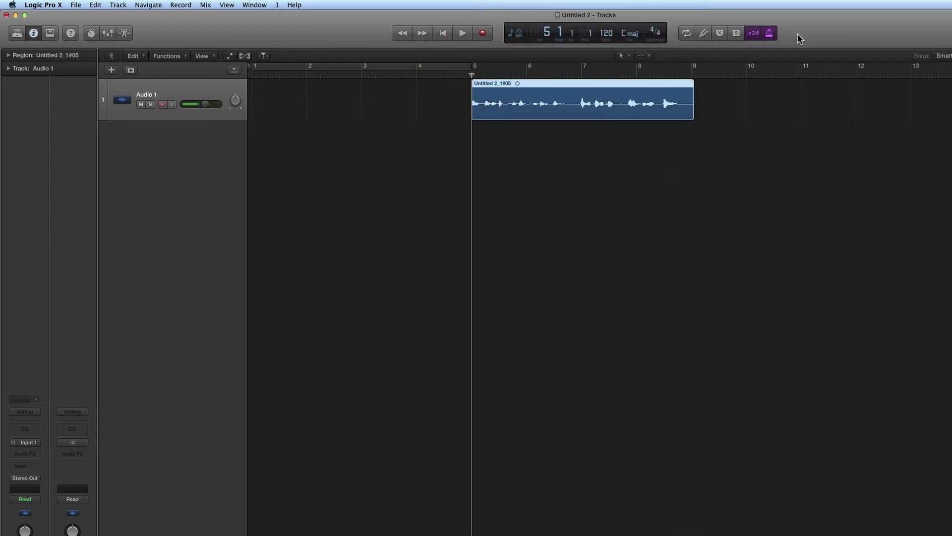
pyautogui.press('space')
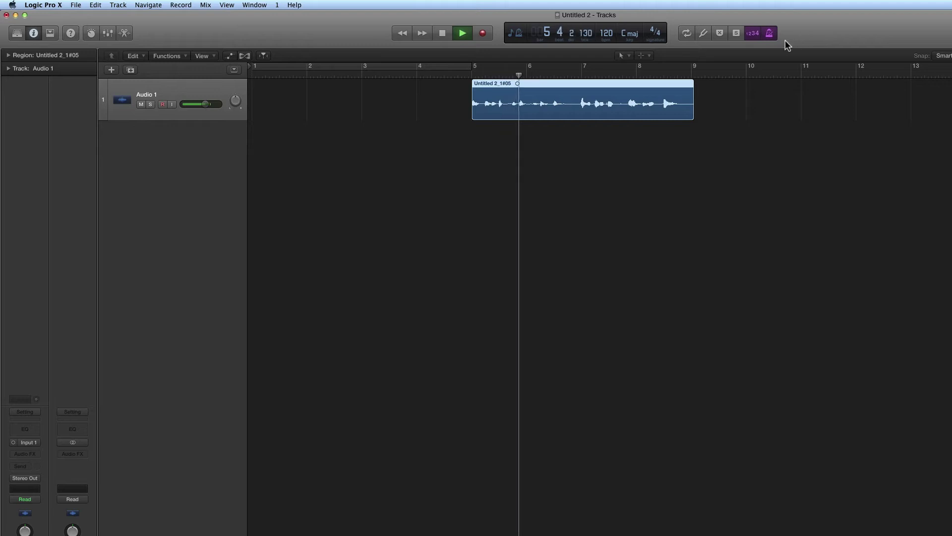
pyautogui.moveTo(198, 105)
pyautogui.mouseDown()
pyautogui.moveTo(153, 104)
pyautogui.moveTo(205, 109)
pyautogui.mouseUp()
pyautogui.press('space')
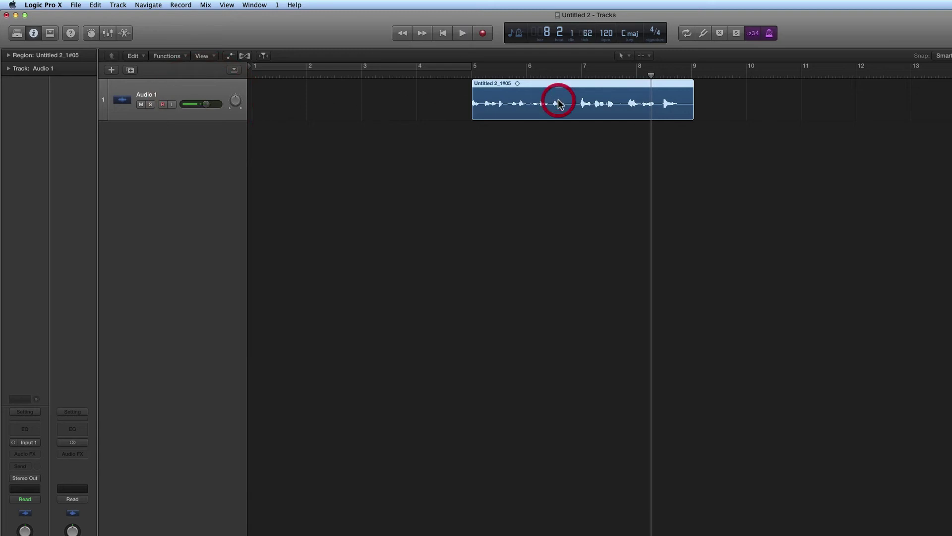
# Delete the take along with its audio file and place the playhead at the start of bar 1.
pyautogui.press('Delete')
pyautogui.click(660, 234)
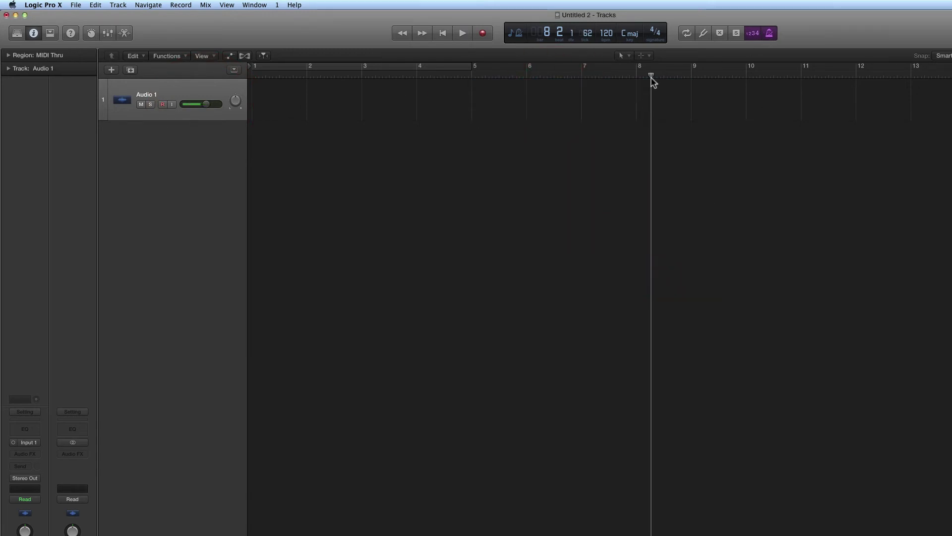
pyautogui.moveTo(650, 76); pyautogui.dragTo(254, 123)
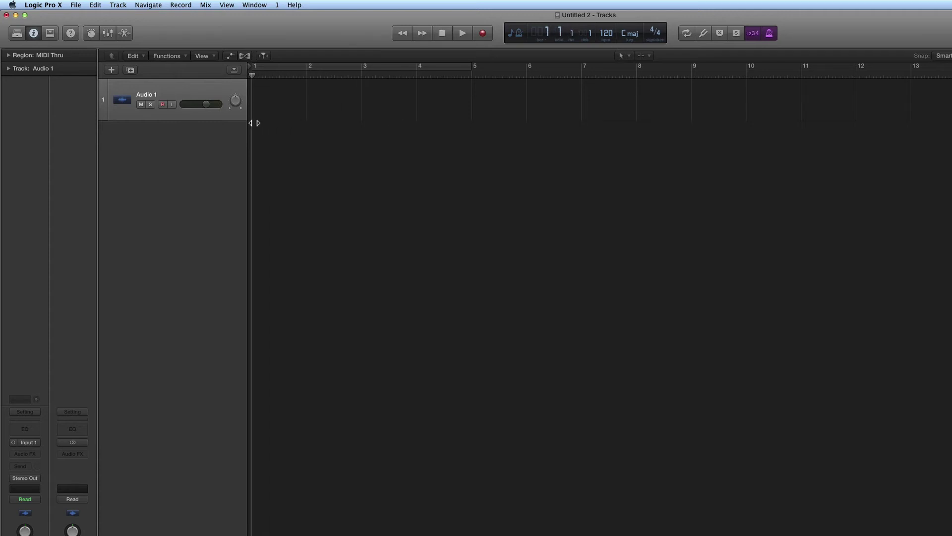
pyautogui.press('space')
pyautogui.moveTo(260, 77); pyautogui.dragTo(252, 76)
# Enable input monitoring on Audio 1 and record a take of about four and a half bars from bar 1.
pyautogui.click(173, 104)
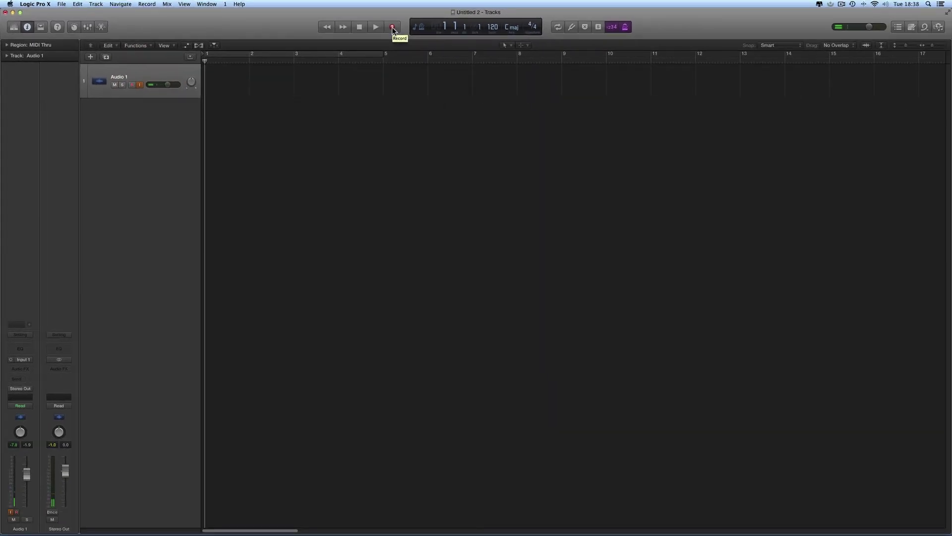
pyautogui.click(392, 27)
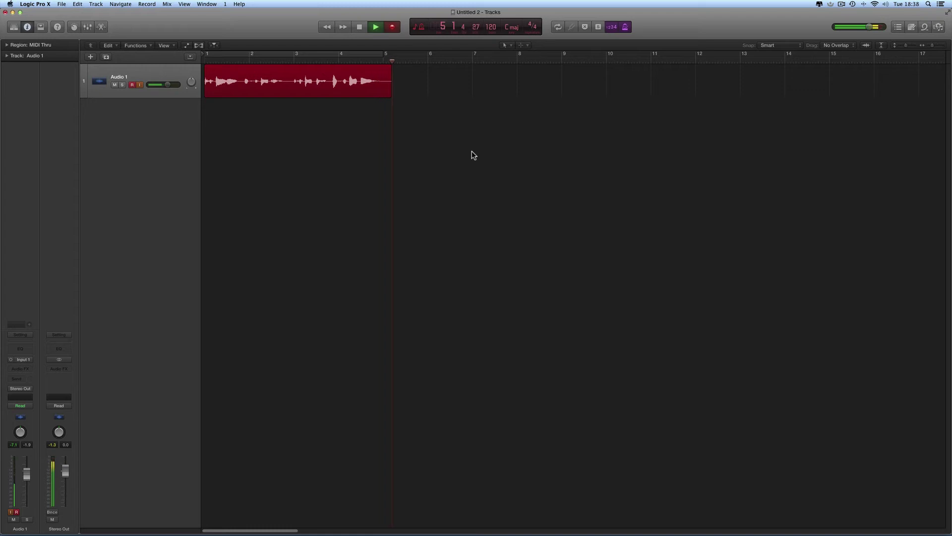
pyautogui.press('space')
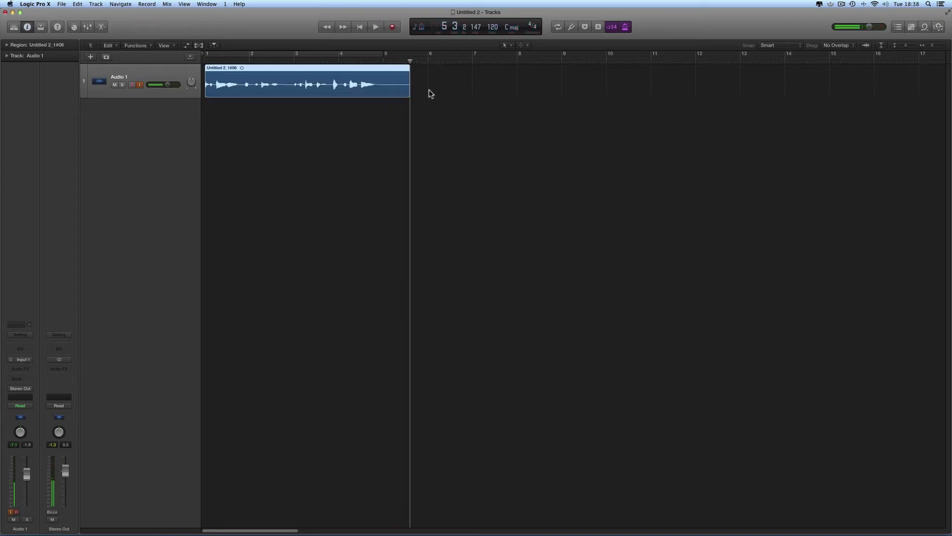
# Set the Tracks area snapping to Division, with regions snapping to absolute value.
pyautogui.moveTo(436, 61); pyautogui.dragTo(453, 61)
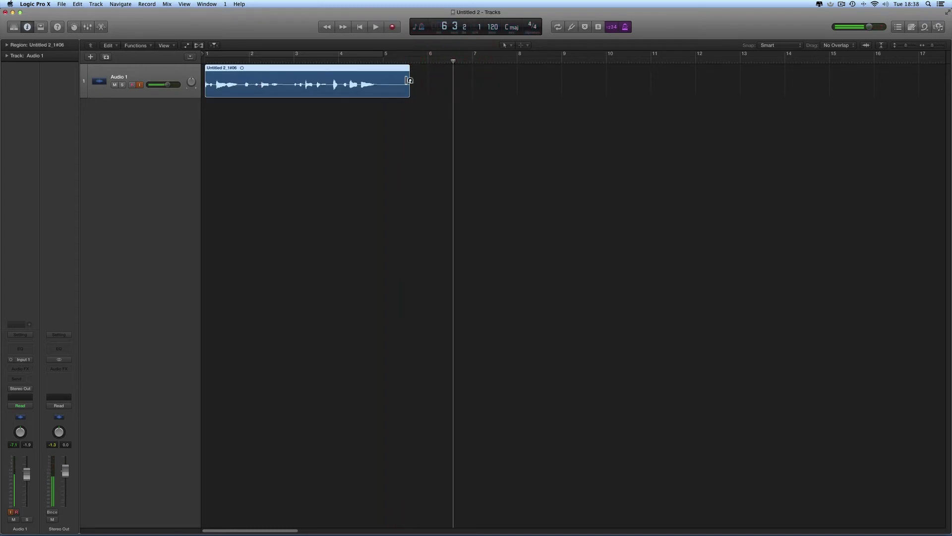
pyautogui.moveTo(408, 94)
pyautogui.mouseDown()
pyautogui.moveTo(380, 96)
pyautogui.moveTo(407, 96)
pyautogui.mouseUp()
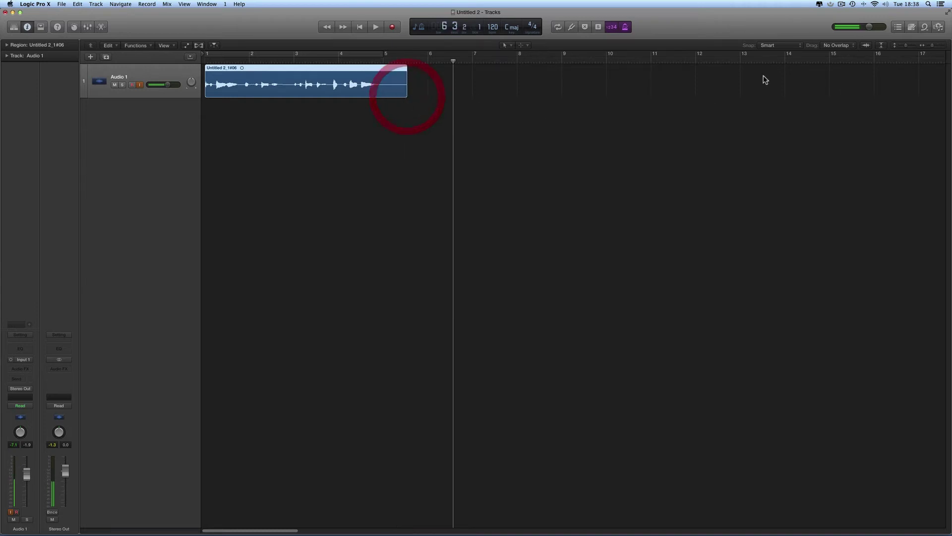
pyautogui.click(781, 48)
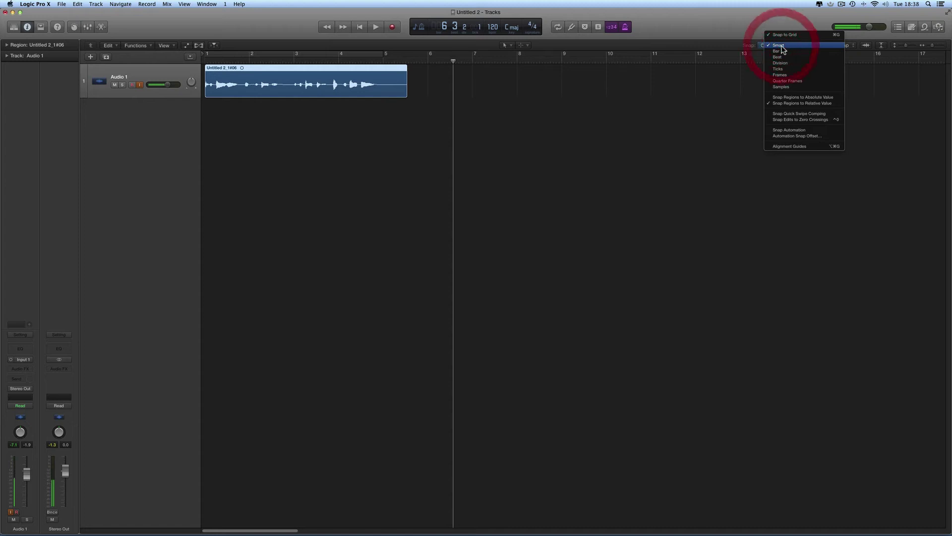
pyautogui.click(803, 97)
pyautogui.click(785, 46)
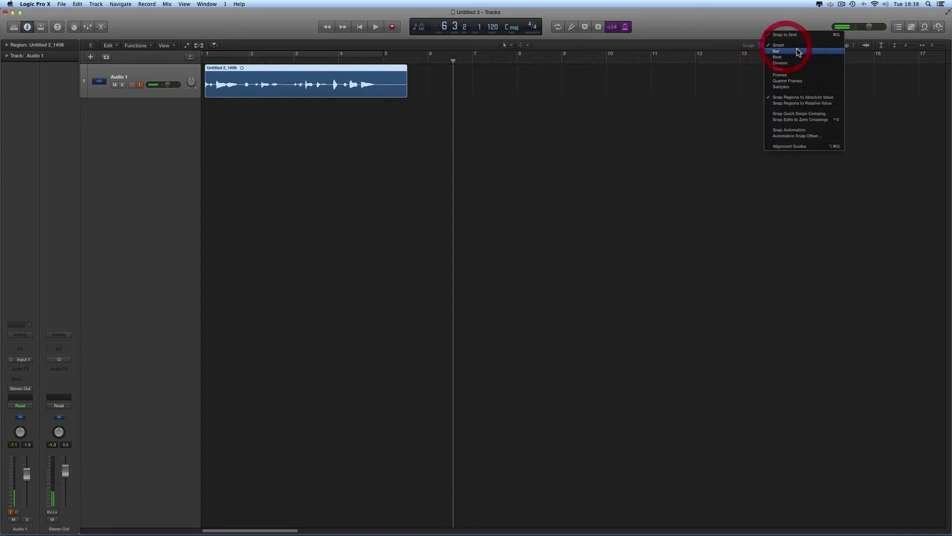
pyautogui.click(788, 63)
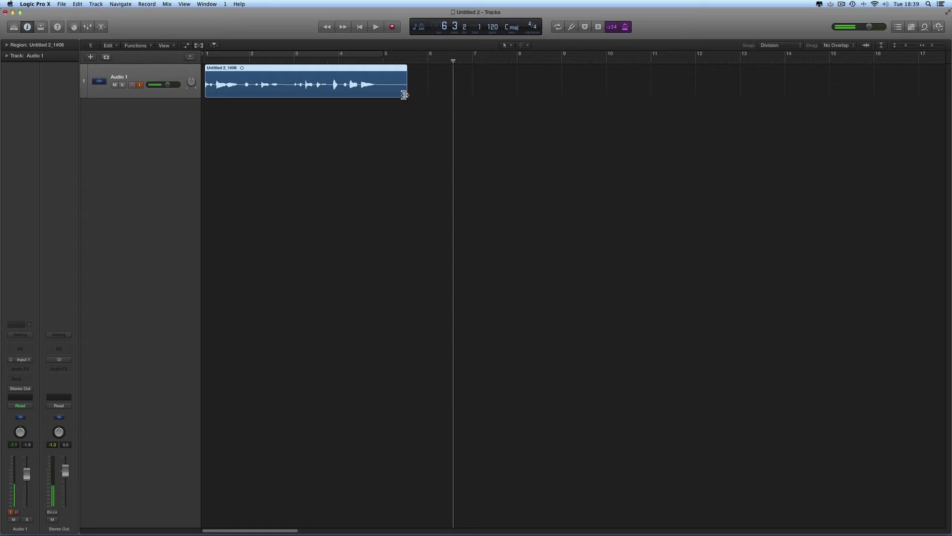
# Trim the end of the recorded take to bar 5 and play it back from bar 1.
pyautogui.moveTo(404, 95); pyautogui.dragTo(382, 95)
pyautogui.moveTo(399, 121); pyautogui.dragTo(400, 124)
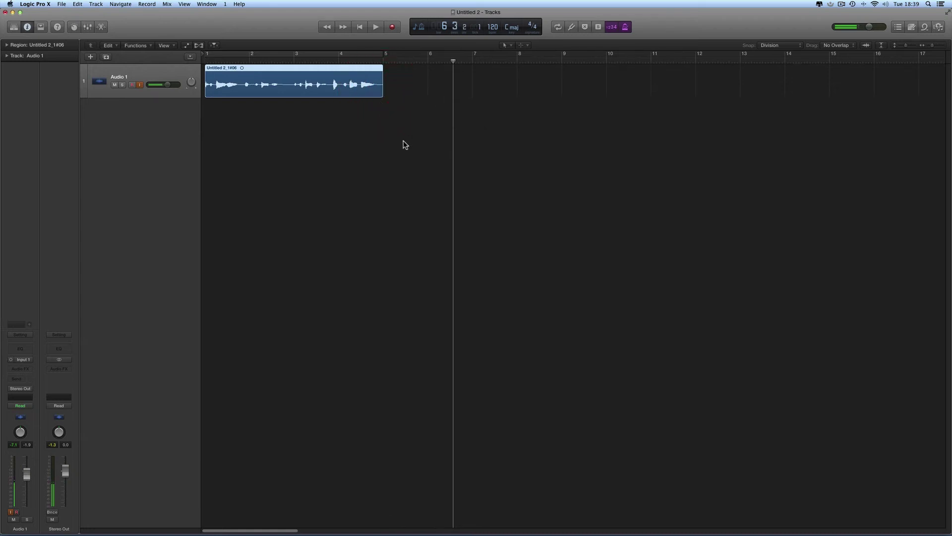
pyautogui.click(360, 28)
pyautogui.press('space')
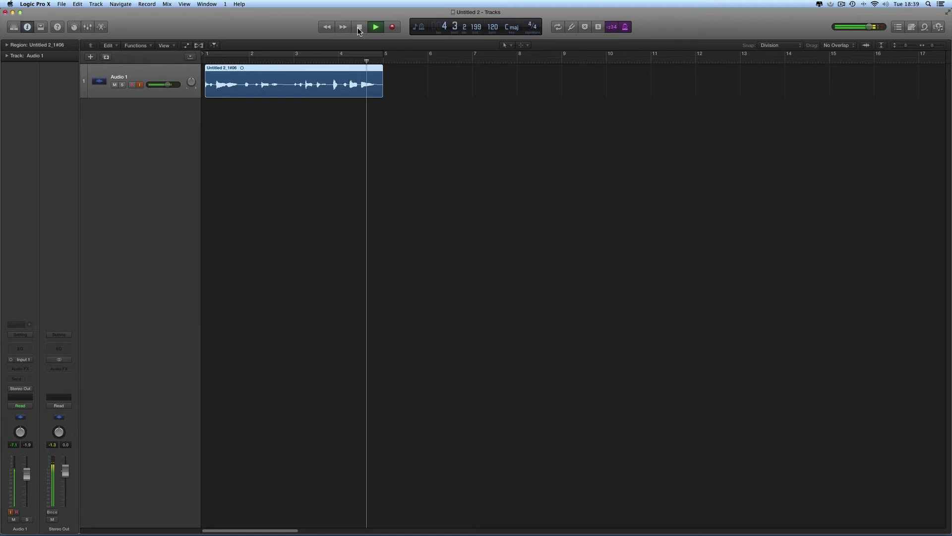
# Record a second take of just over four bars on Audio 1 from bar 5 and trim its end to bar 9.
pyautogui.moveTo(381, 61)
pyautogui.mouseDown()
pyautogui.moveTo(558, 76)
pyautogui.moveTo(383, 75)
pyautogui.mouseUp()
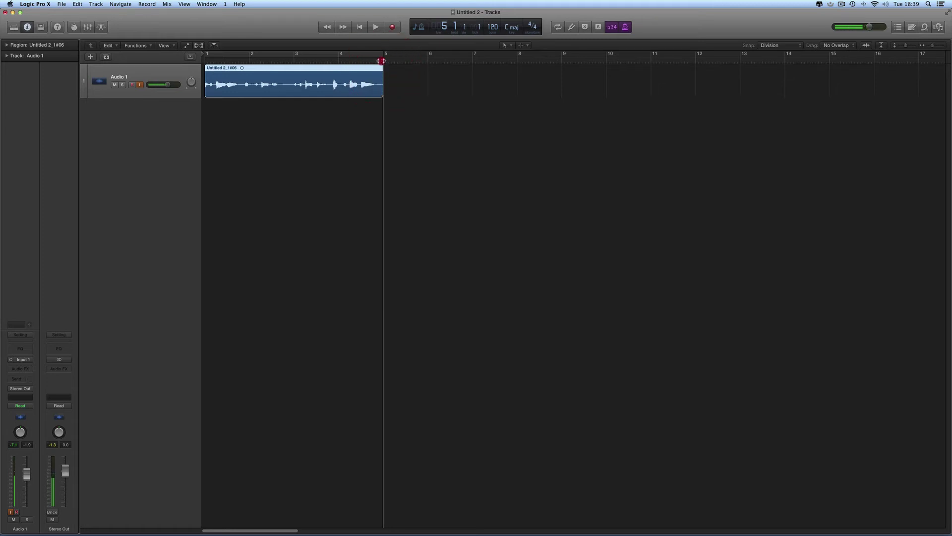
pyautogui.moveTo(383, 61)
pyautogui.mouseDown()
pyautogui.moveTo(338, 63)
pyautogui.moveTo(383, 62)
pyautogui.mouseUp()
pyautogui.click(392, 28)
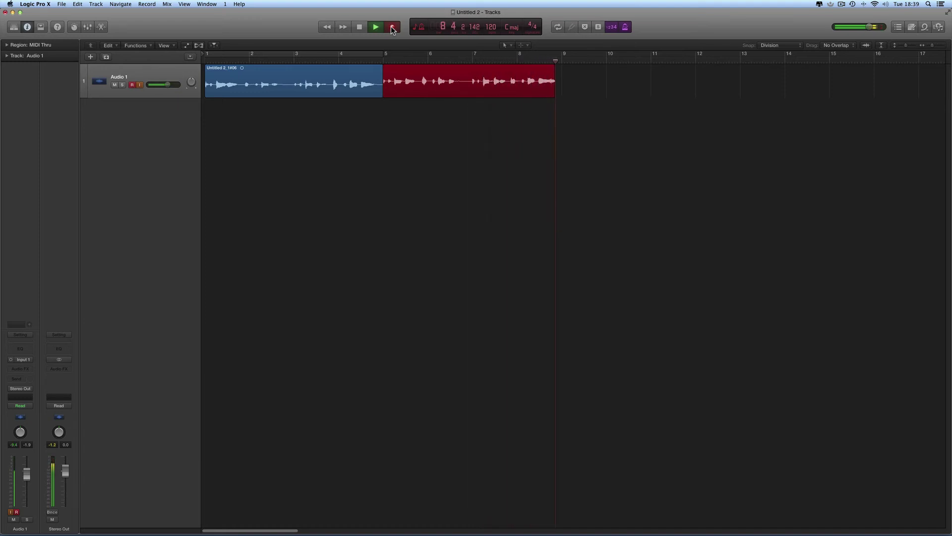
pyautogui.click(393, 29)
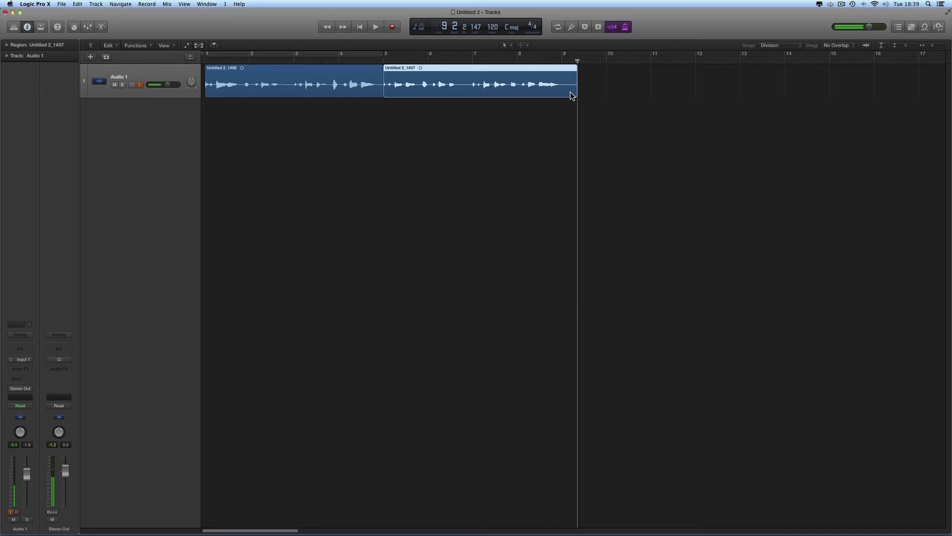
pyautogui.moveTo(574, 92); pyautogui.dragTo(558, 95)
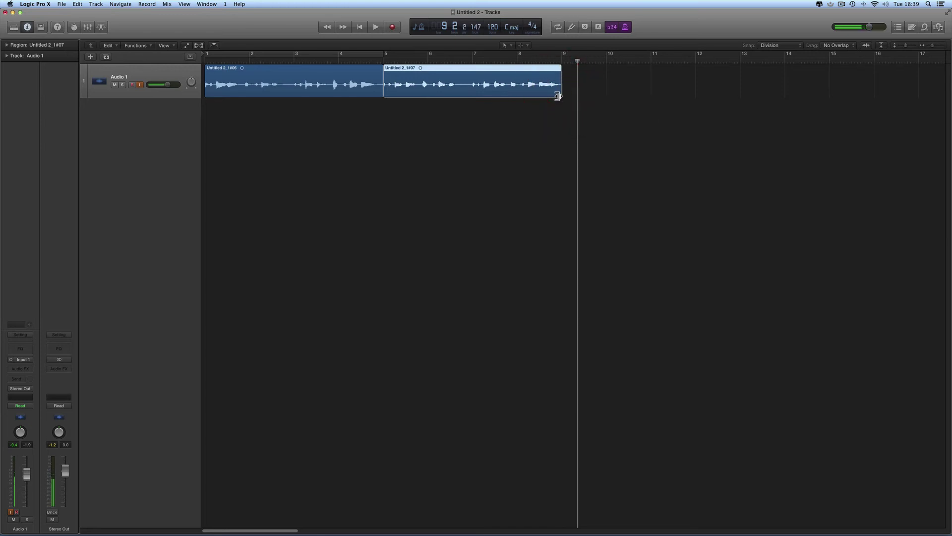
# Record a third take of just over four bars on Audio 1 from bar 9 and trim its end to bar 13.
pyautogui.moveTo(577, 62)
pyautogui.mouseDown()
pyautogui.moveTo(564, 62)
pyautogui.moveTo(625, 70)
pyautogui.moveTo(564, 70)
pyautogui.mouseUp()
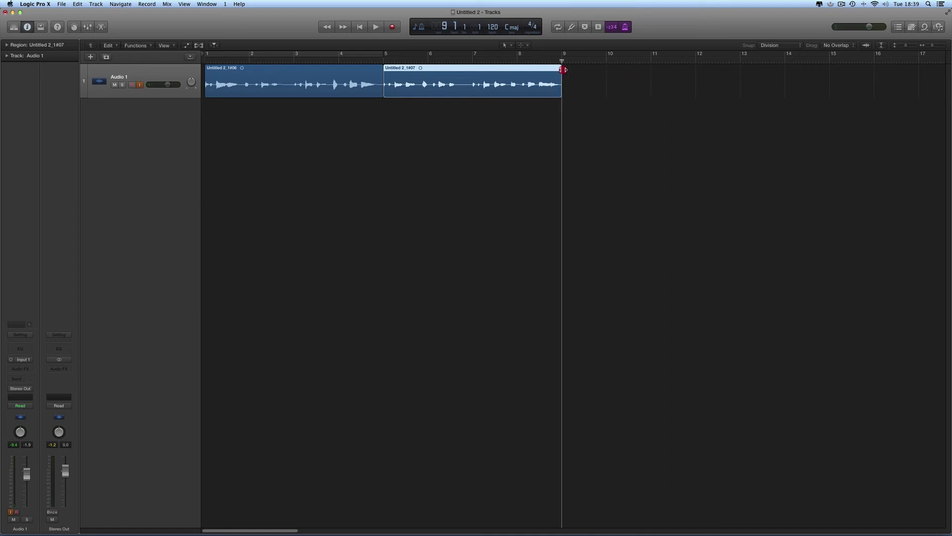
pyautogui.click(563, 71)
pyautogui.moveTo(561, 62); pyautogui.dragTo(517, 62)
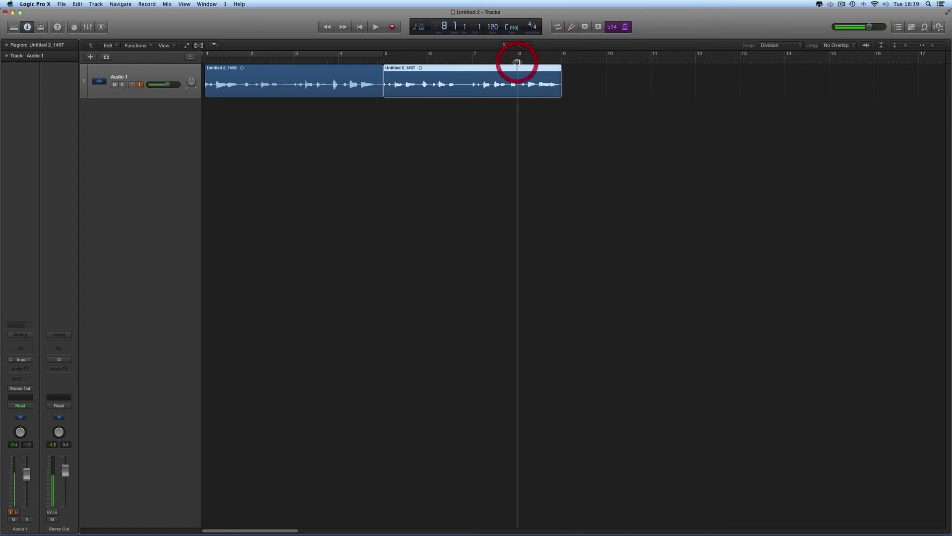
pyautogui.moveTo(517, 62); pyautogui.dragTo(561, 67)
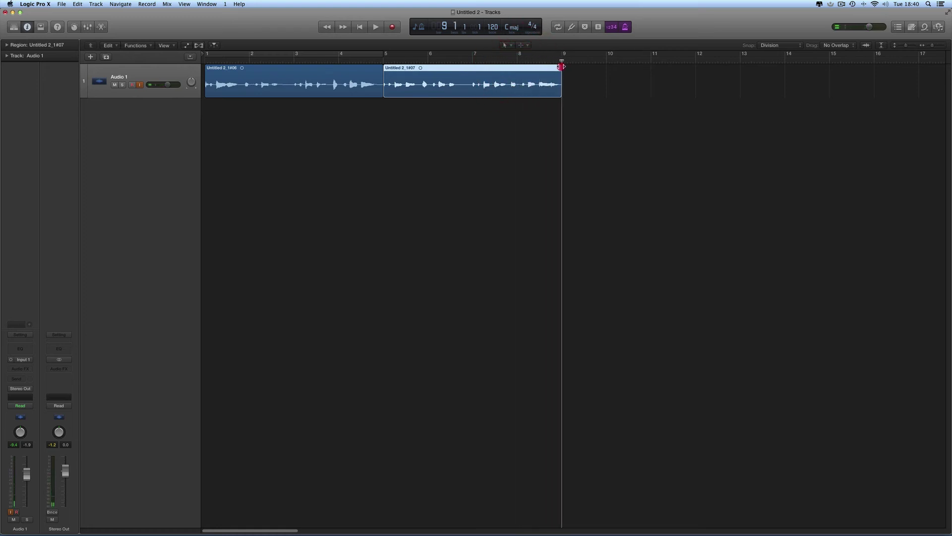
pyautogui.click(393, 29)
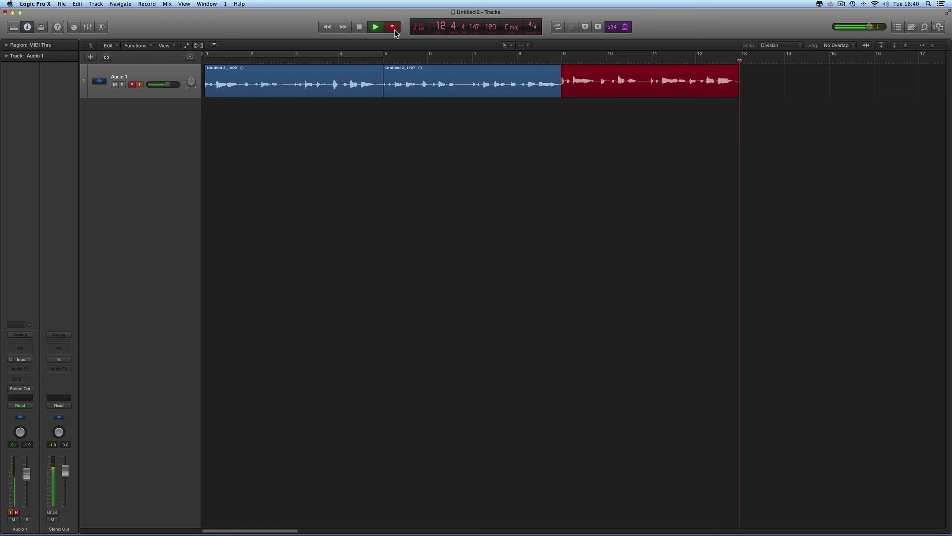
pyautogui.press('space')
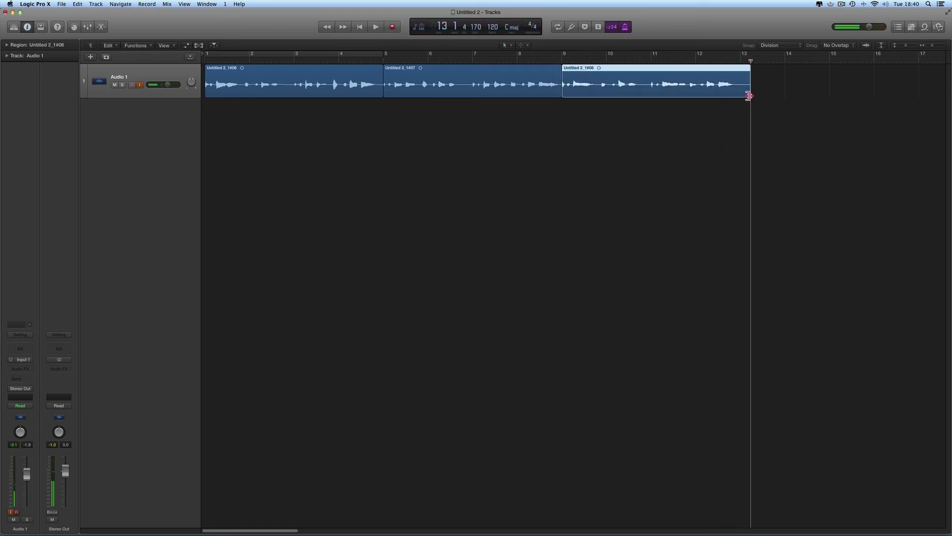
pyautogui.moveTo(749, 95); pyautogui.dragTo(739, 98)
# Play back the three consecutive takes on Audio 1 from bar 1 through to the end of the third take.
pyautogui.click(247, 74)
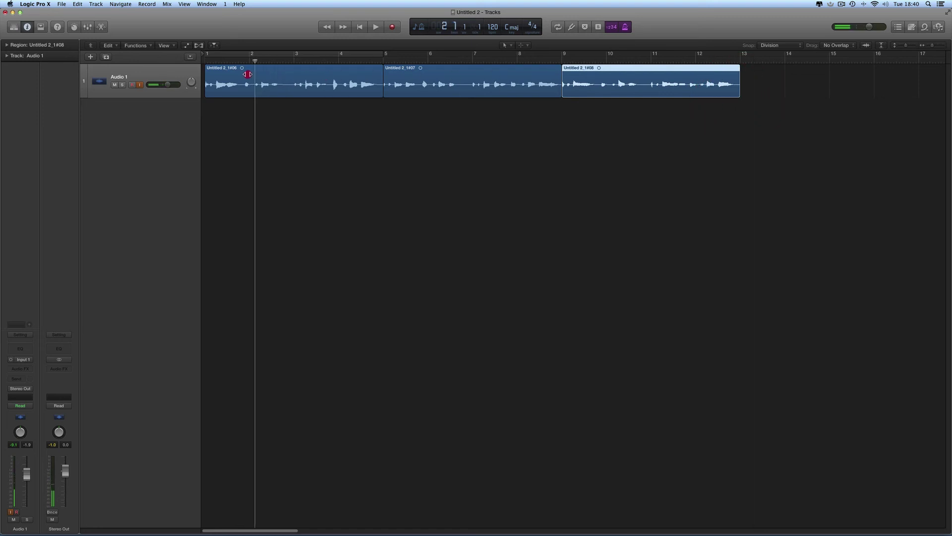
pyautogui.moveTo(247, 74); pyautogui.dragTo(206, 108)
pyautogui.press('space')
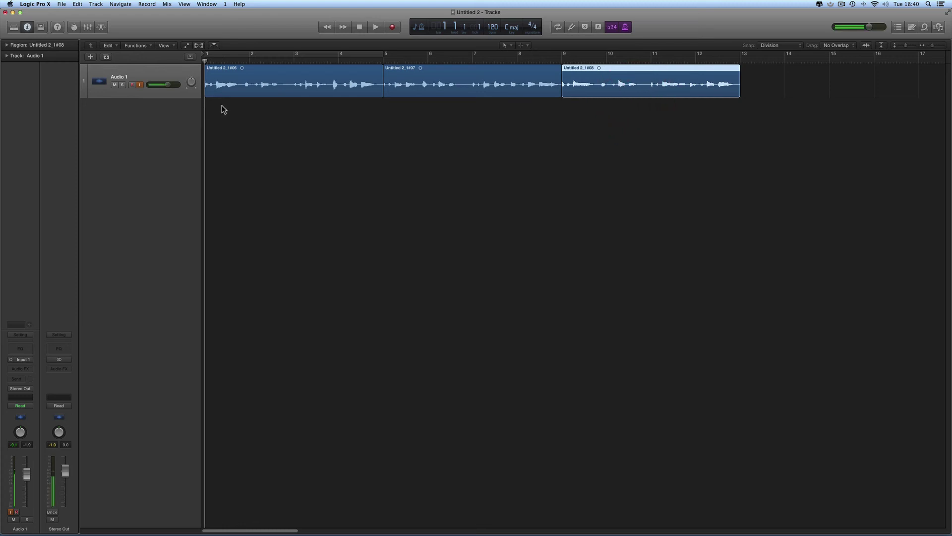
pyautogui.press('space')
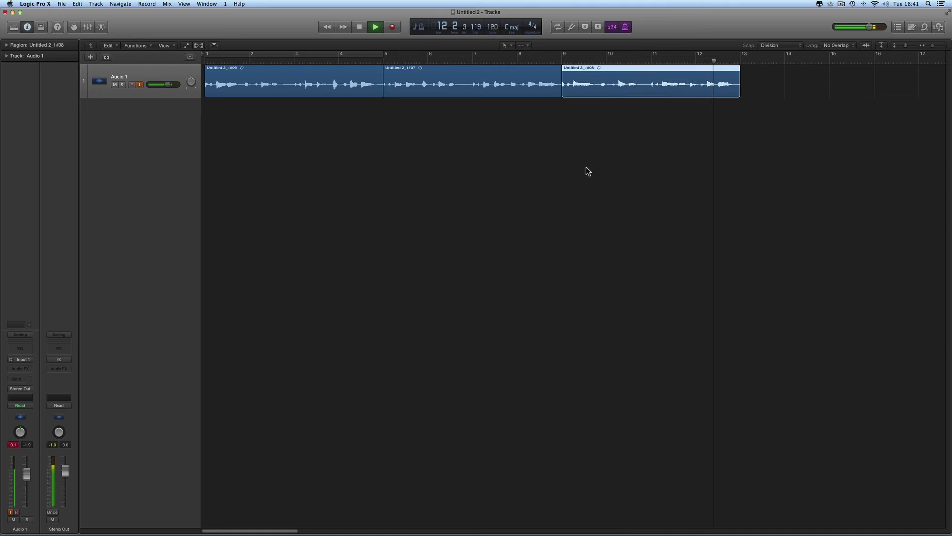
pyautogui.press('space')
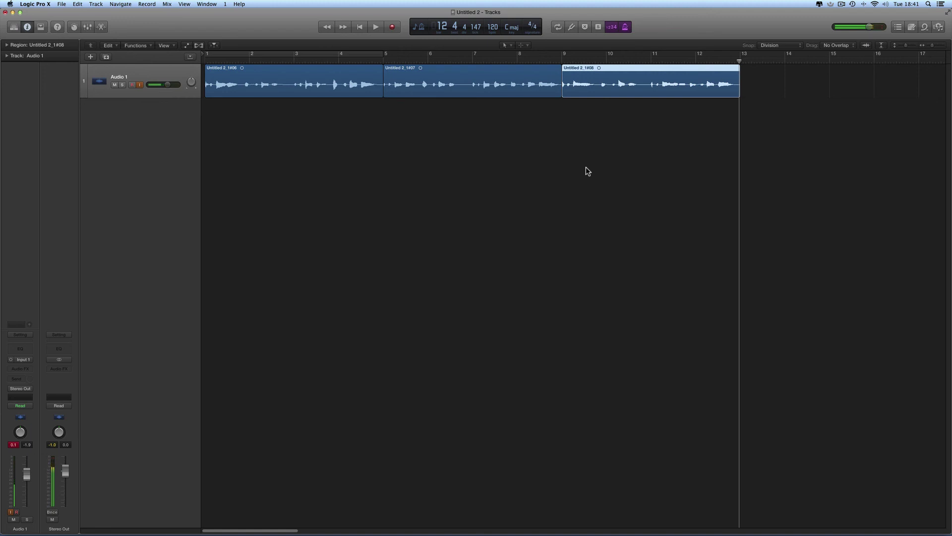
# Delete all three takes on Audio 1 together with their recorded audio files.
pyautogui.click(686, 116)
pyautogui.moveTo(686, 116); pyautogui.dragTo(315, 96)
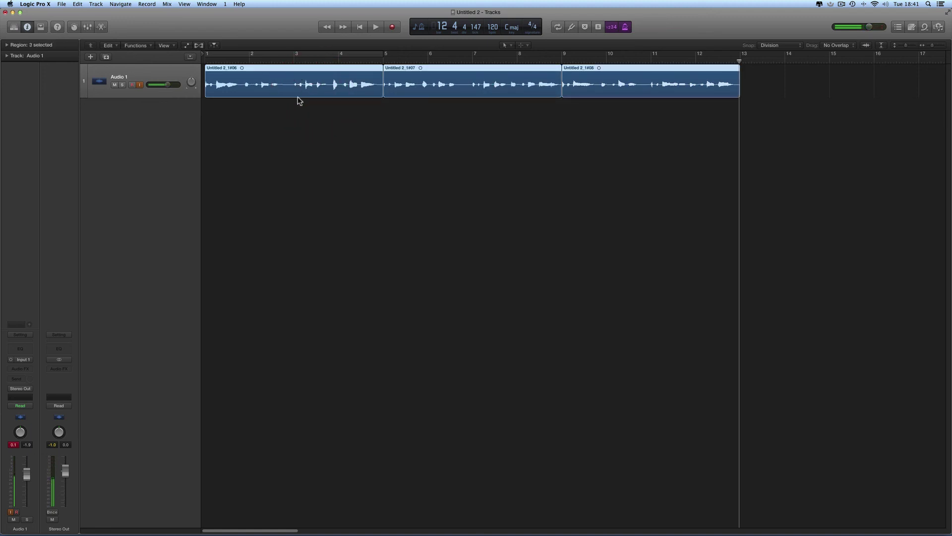
pyautogui.click(342, 114)
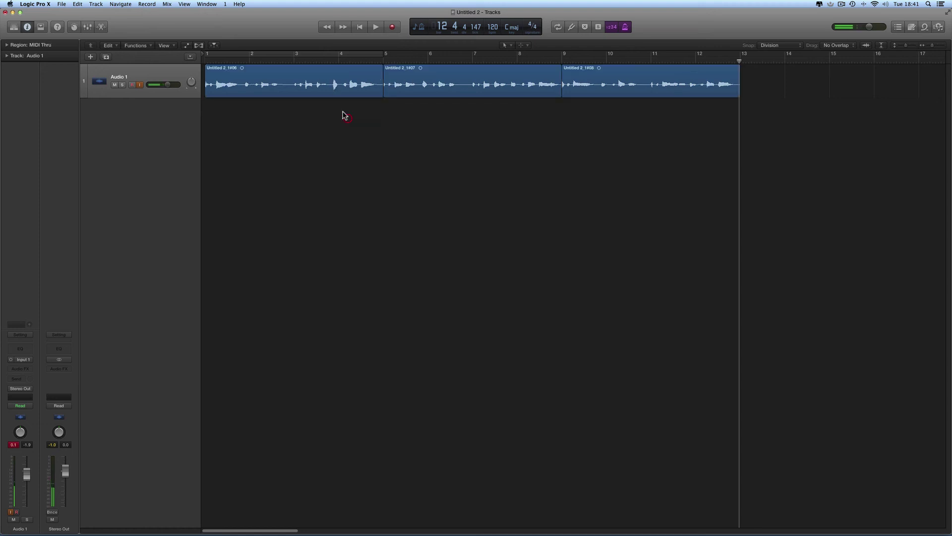
pyautogui.click(383, 60)
pyautogui.click(428, 59)
pyautogui.moveTo(441, 67); pyautogui.dragTo(334, 89)
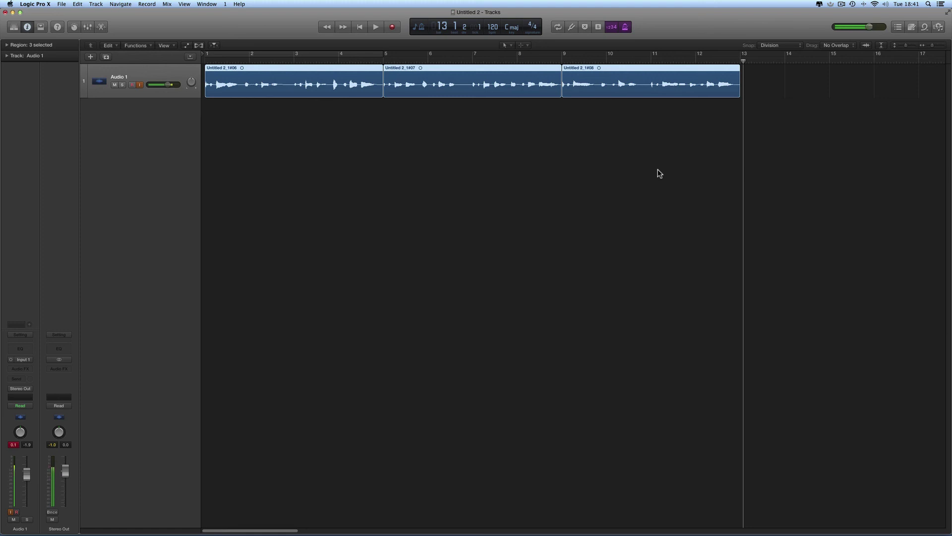
pyautogui.press('BackSpace')
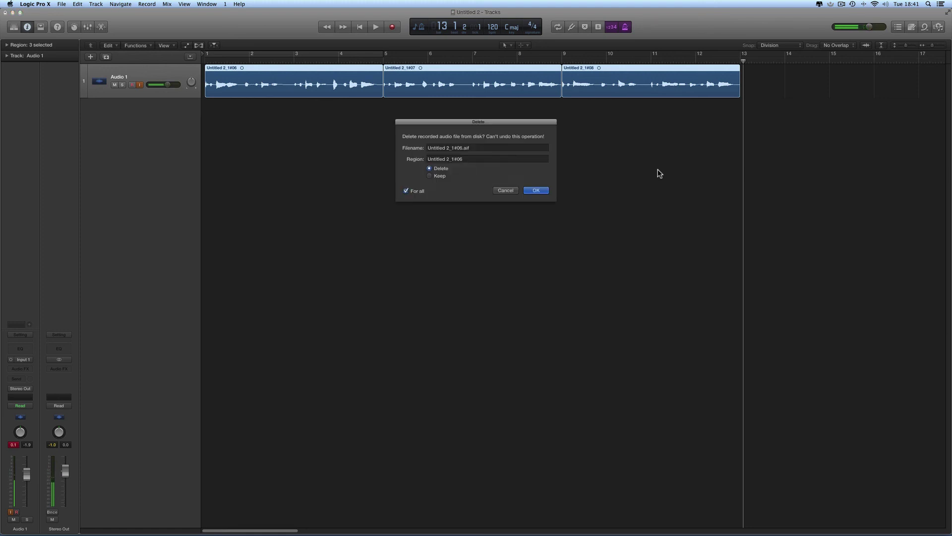
pyautogui.click(540, 190)
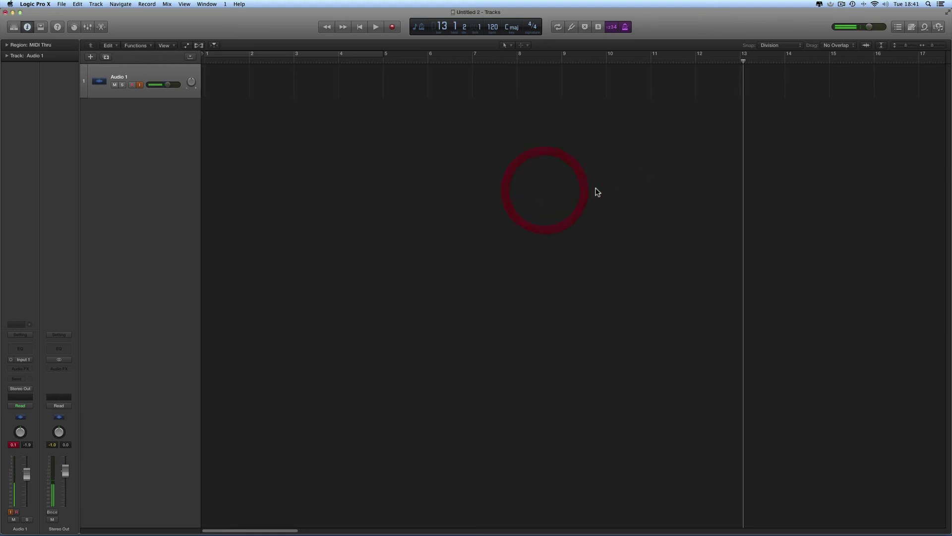
# Turn off input monitoring on Audio 1 and place the playhead at the start of bar 1.
pyautogui.click(140, 85)
pyautogui.moveTo(744, 61); pyautogui.dragTo(207, 90)
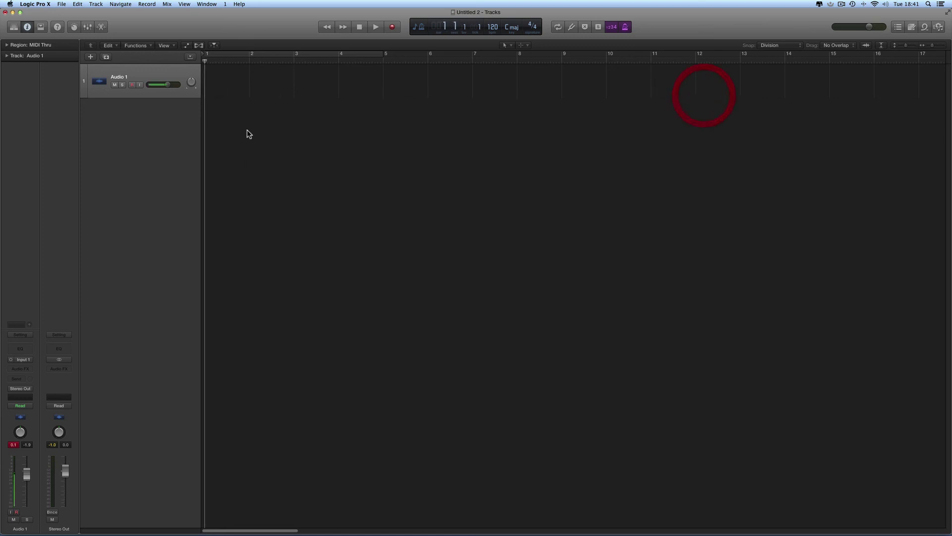